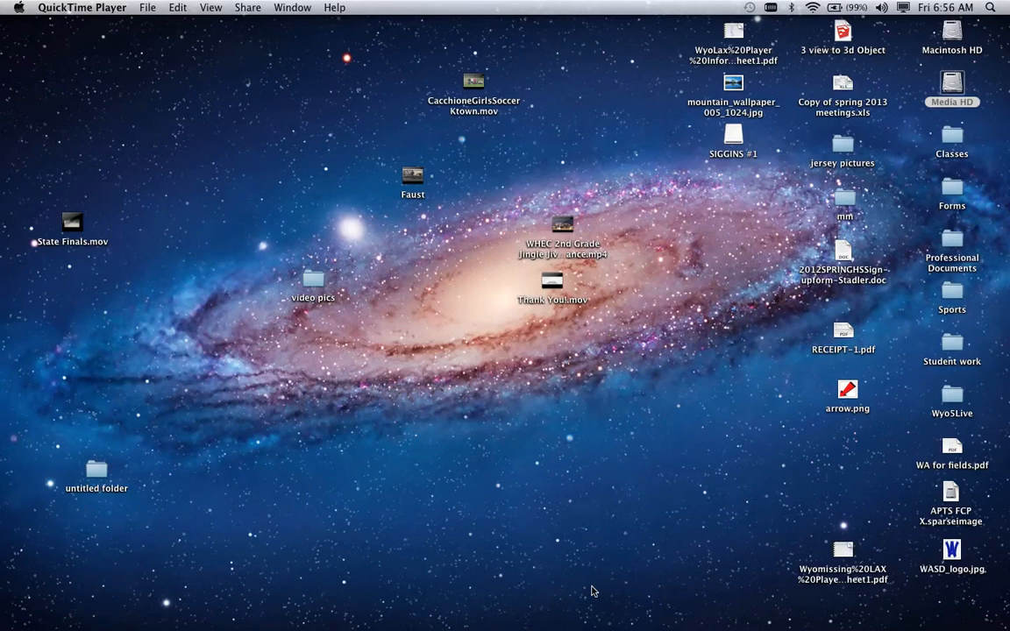
Open Final Cut Pro and move its window so it fits fully on the screen.
mouse_move(618, 627)
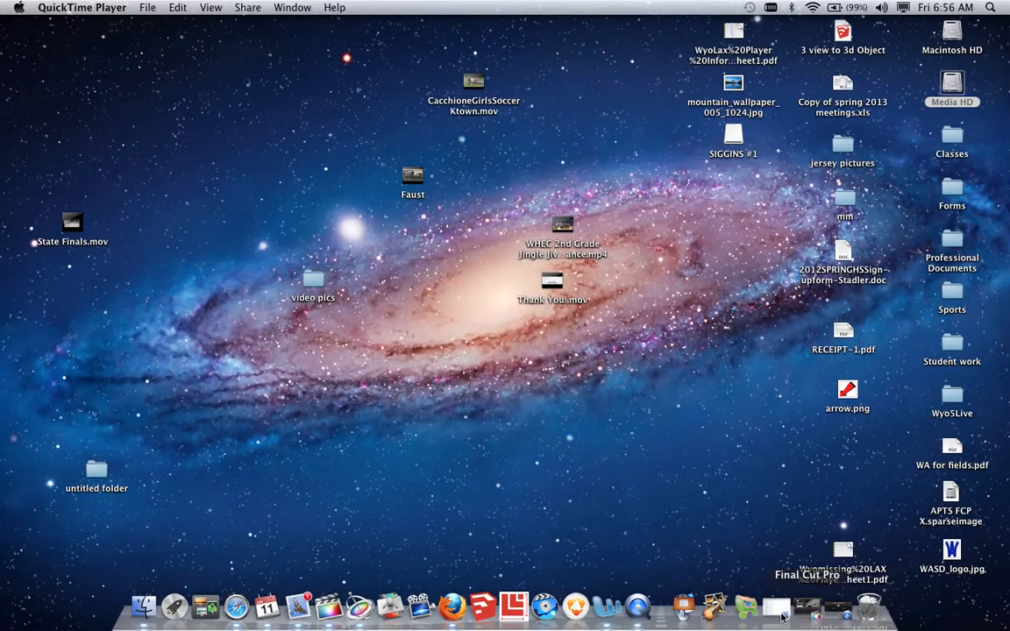
left_click(329, 606)
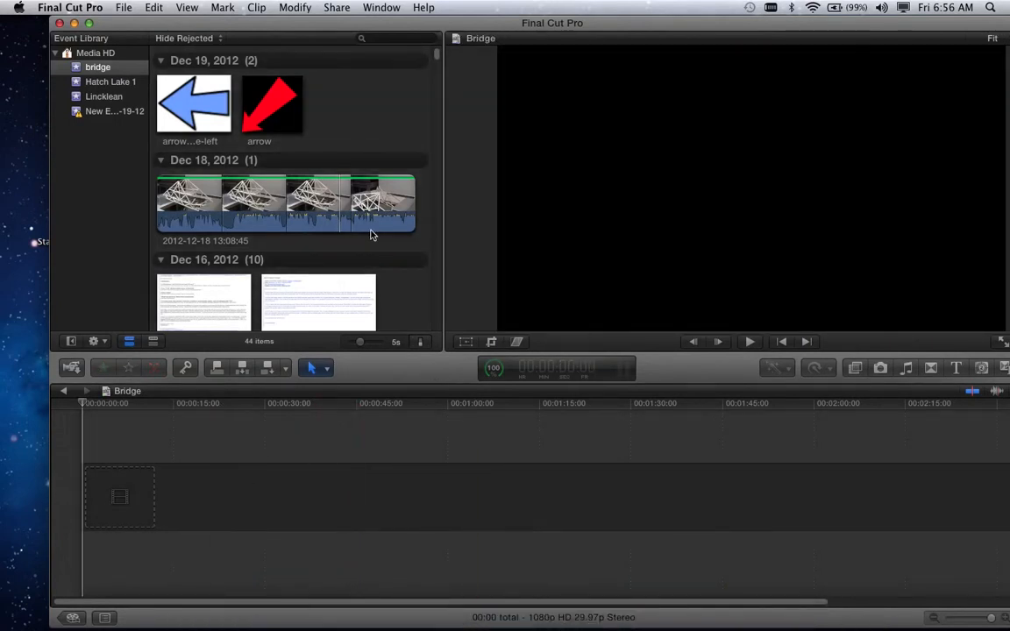
left_click_drag(185, 21, 136, 25)
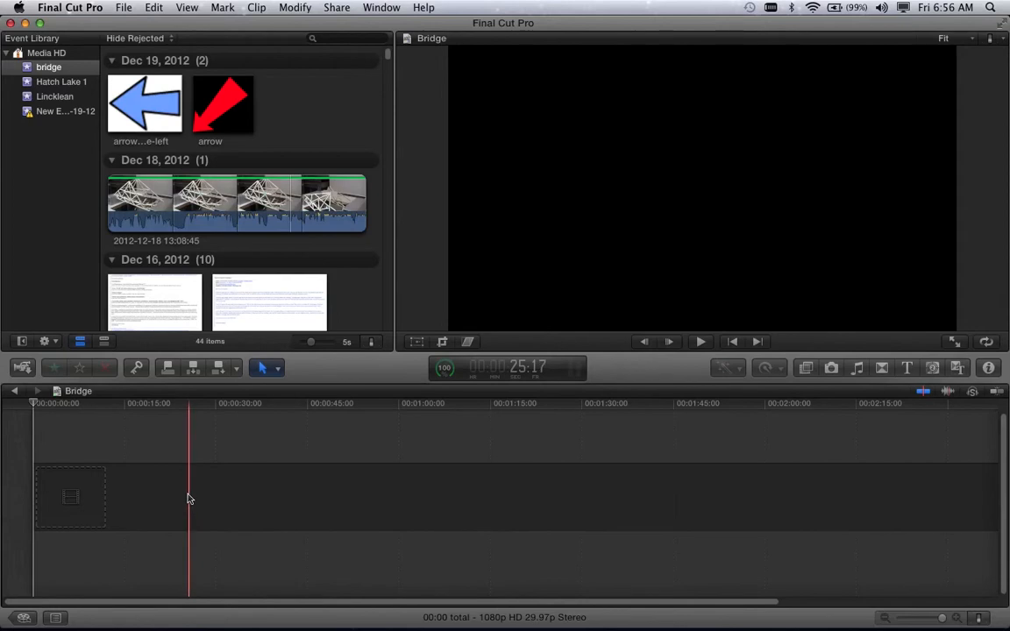
Open the camera import and narrow the selection of Clip #3 to its final 46;21.
left_click(23, 370)
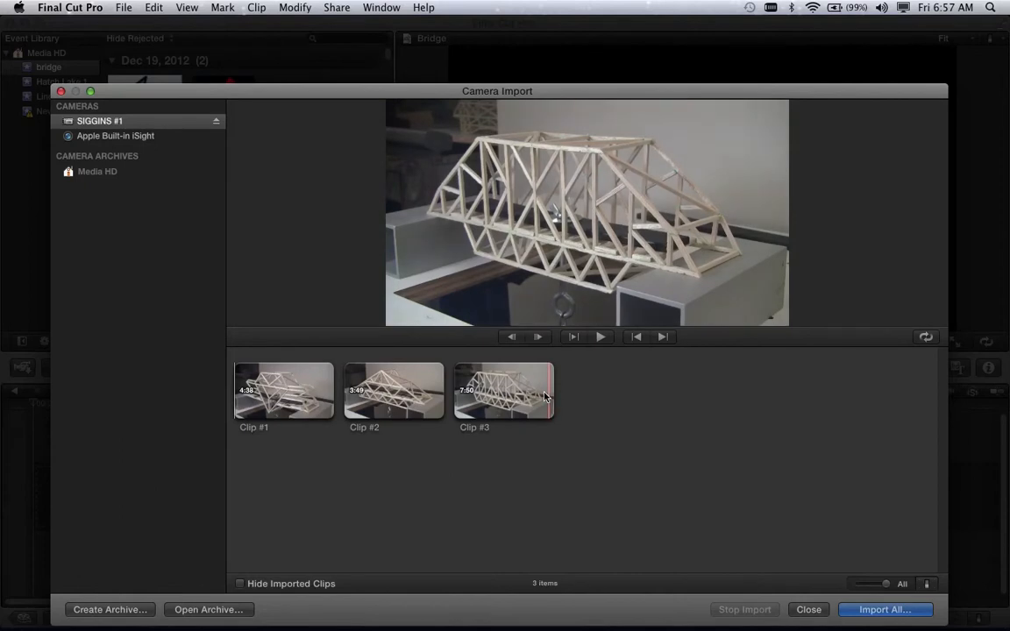
left_click(517, 398)
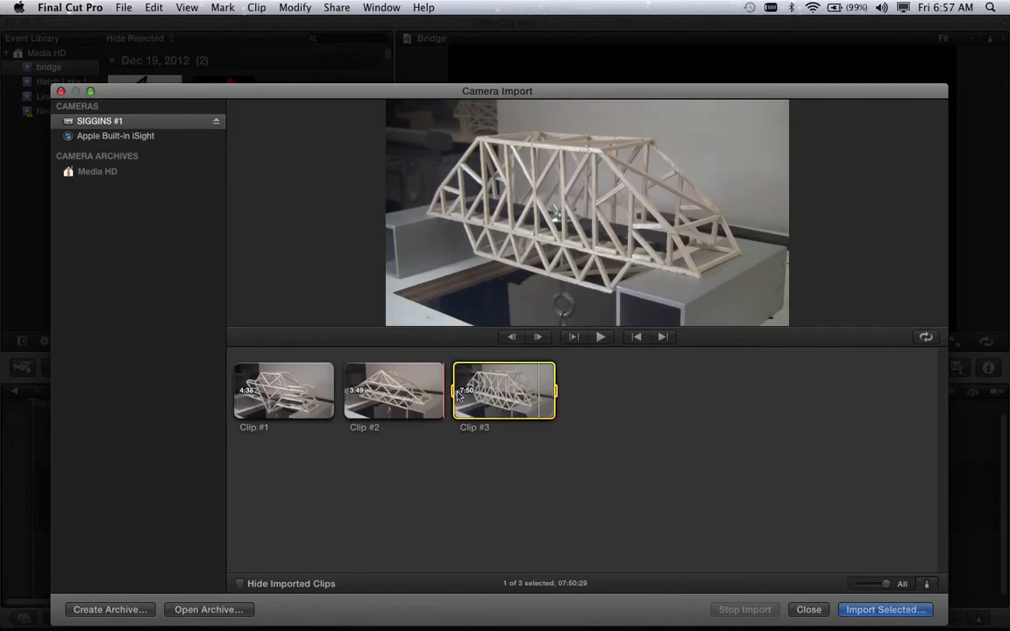
left_click_drag(454, 394, 543, 395)
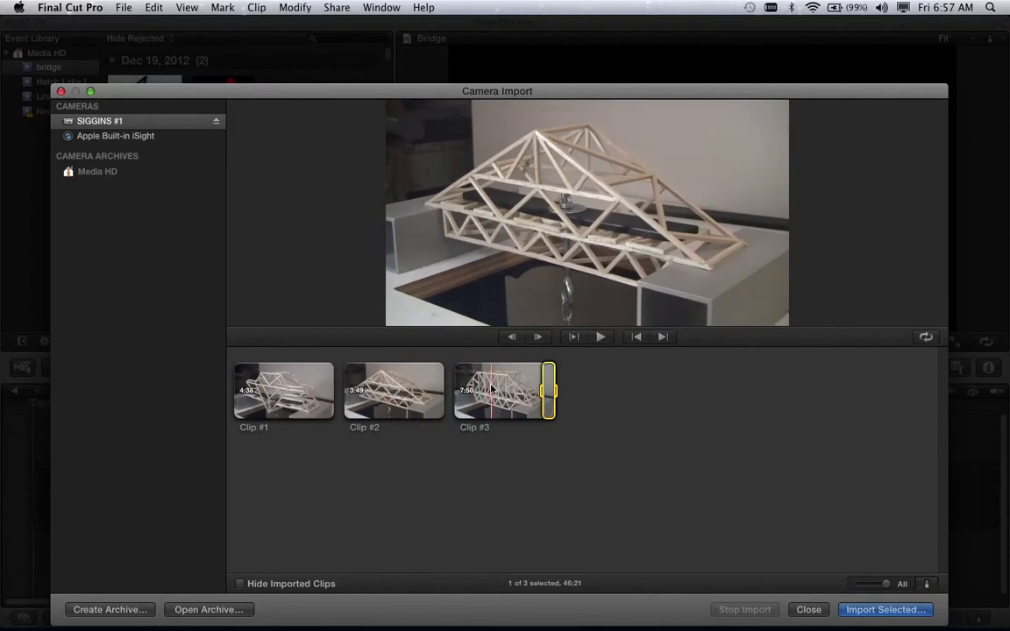
Review the import options with a new event chosen, and close the camera import without importing.
left_click(873, 616)
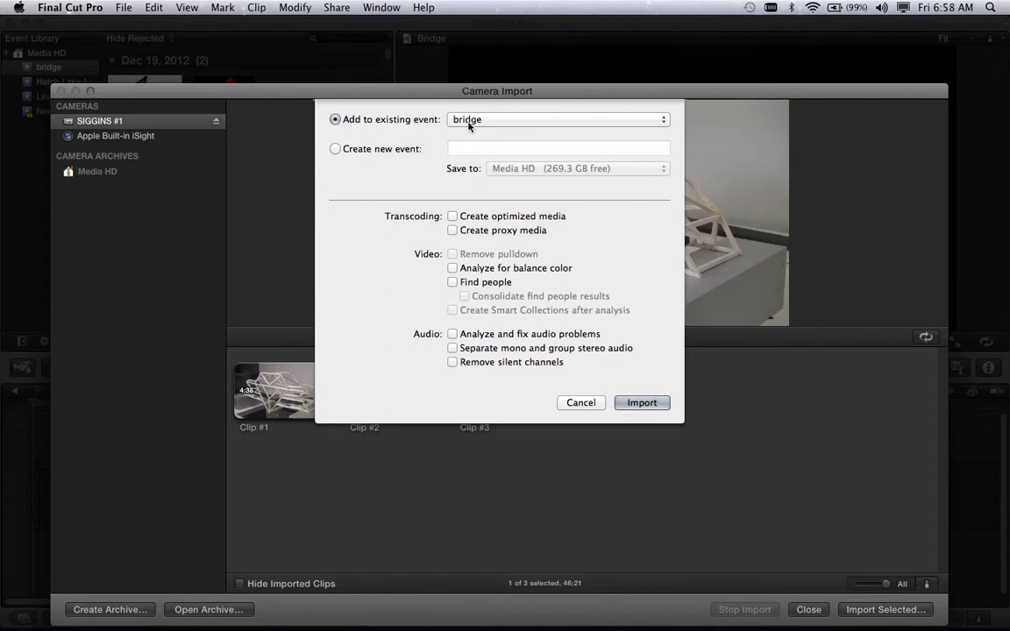
left_click(335, 151)
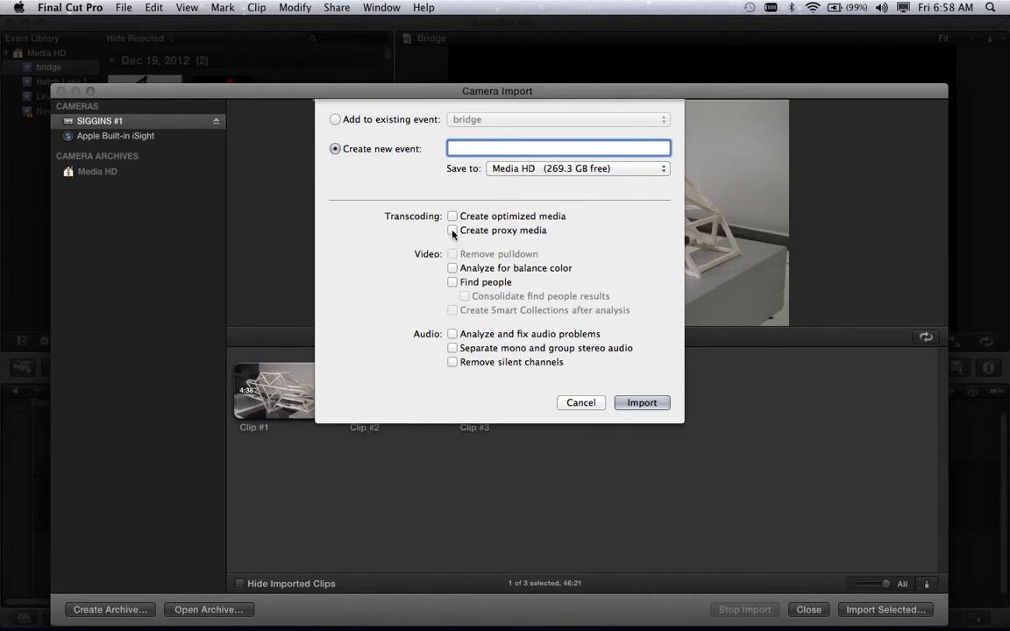
mouse_move(453, 233)
left_click(582, 403)
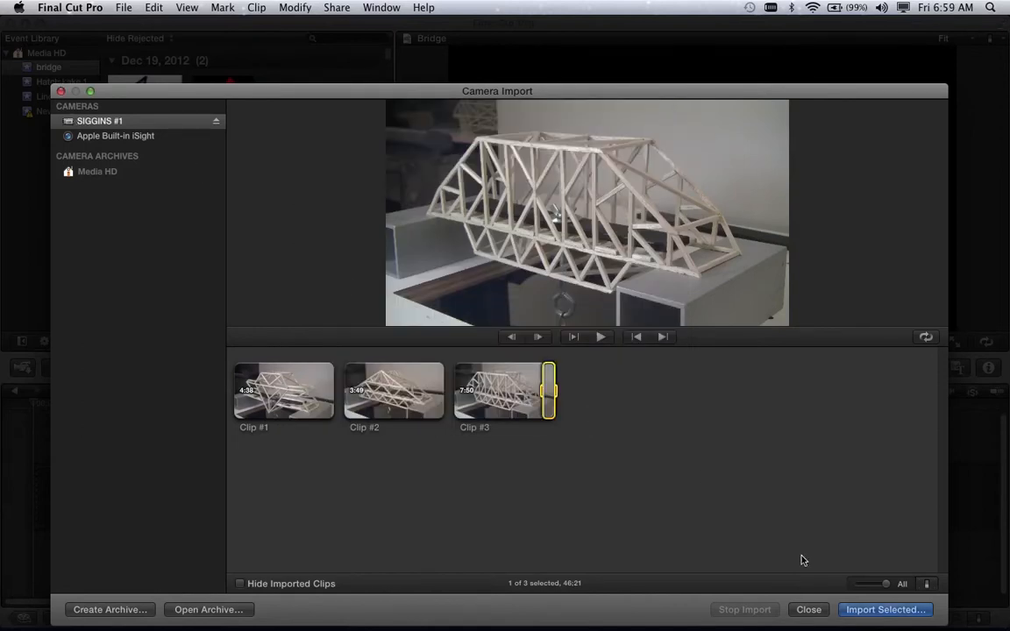
left_click(808, 611)
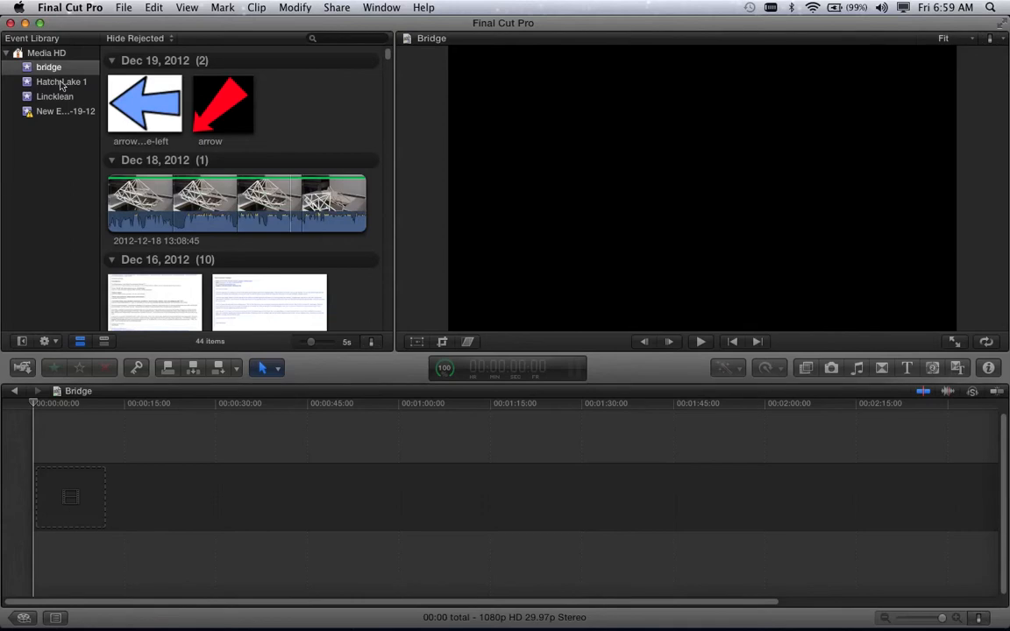
left_click(22, 341)
left_click(23, 342)
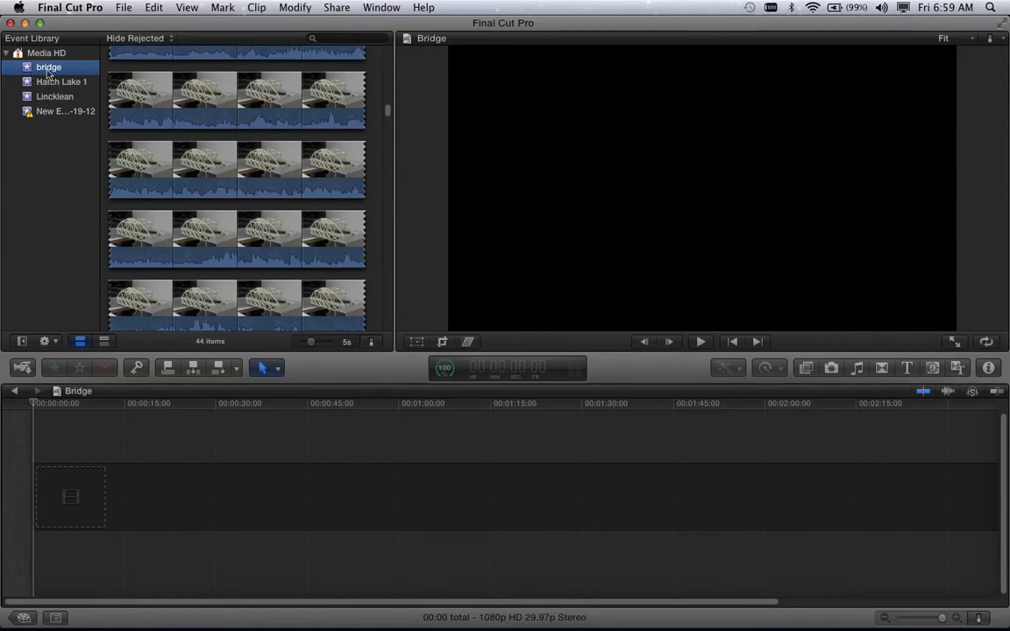
left_click(255, 178)
scroll(390, 118, "down", 2)
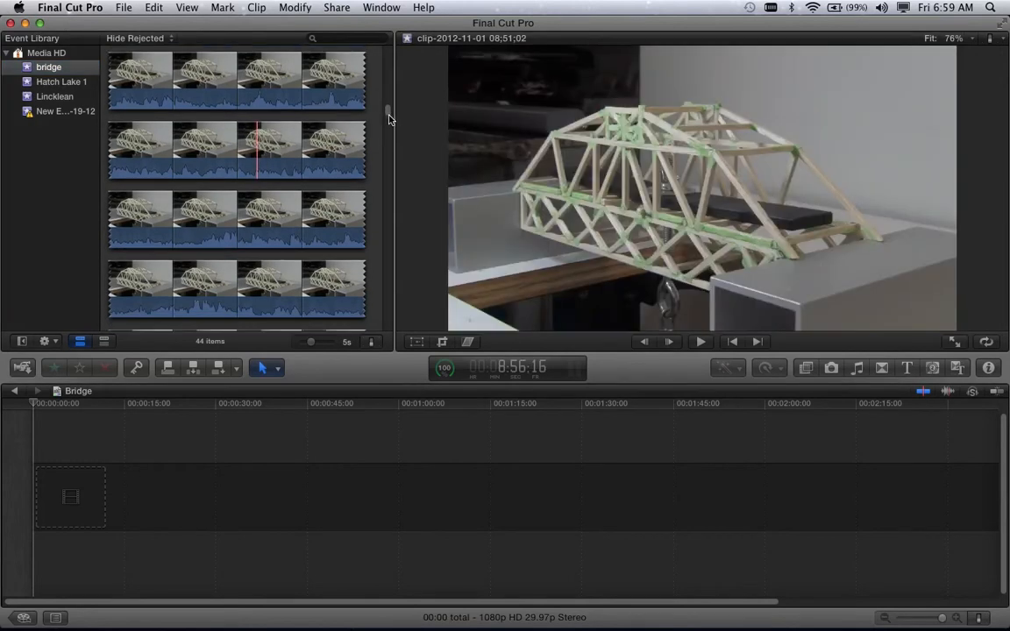
left_click_drag(390, 118, 389, 72)
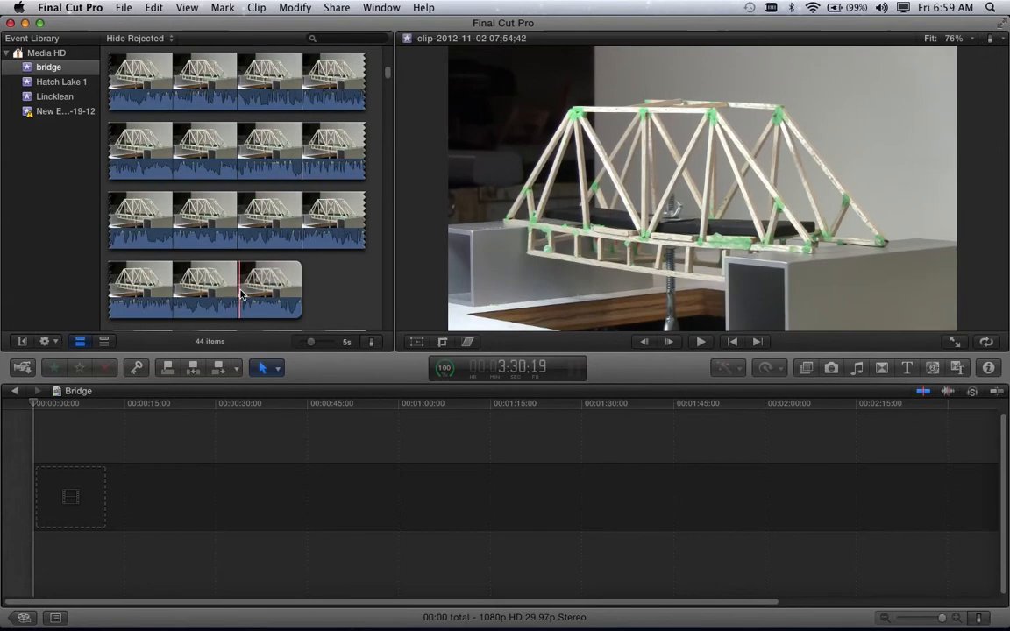
Try the event browser's thumbnail duration at All, and return it to 5 seconds per thumbnail.
left_click_drag(310, 341, 343, 347)
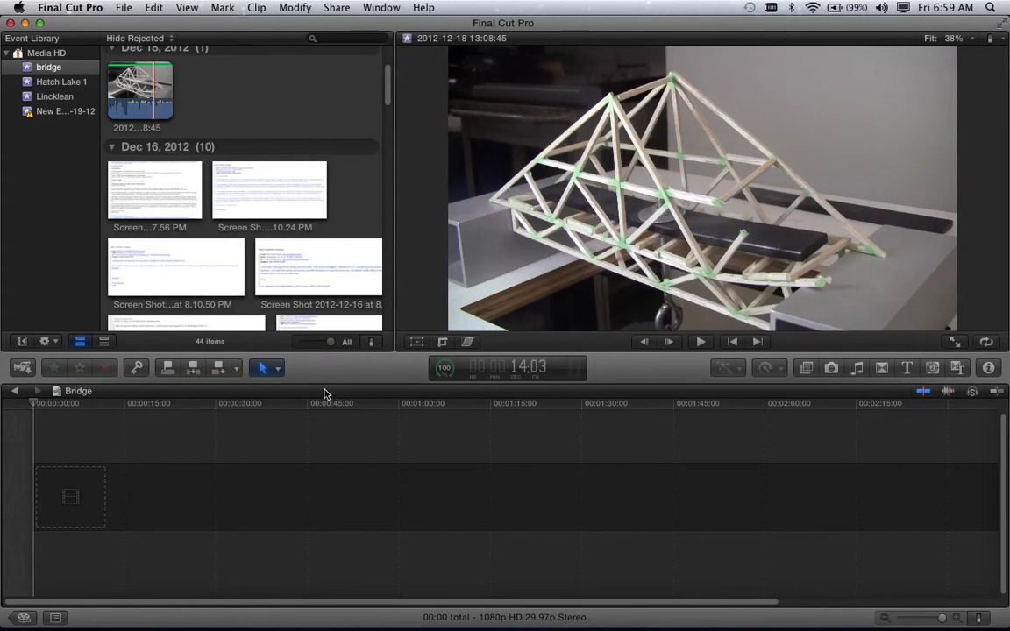
left_click_drag(332, 344, 311, 346)
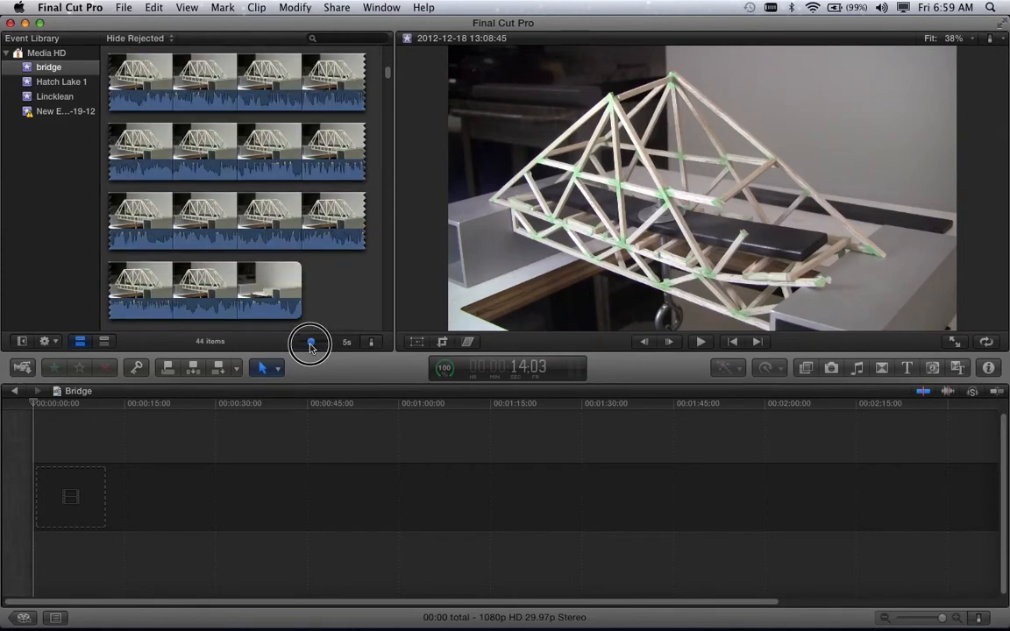
left_click_drag(311, 347, 311, 347)
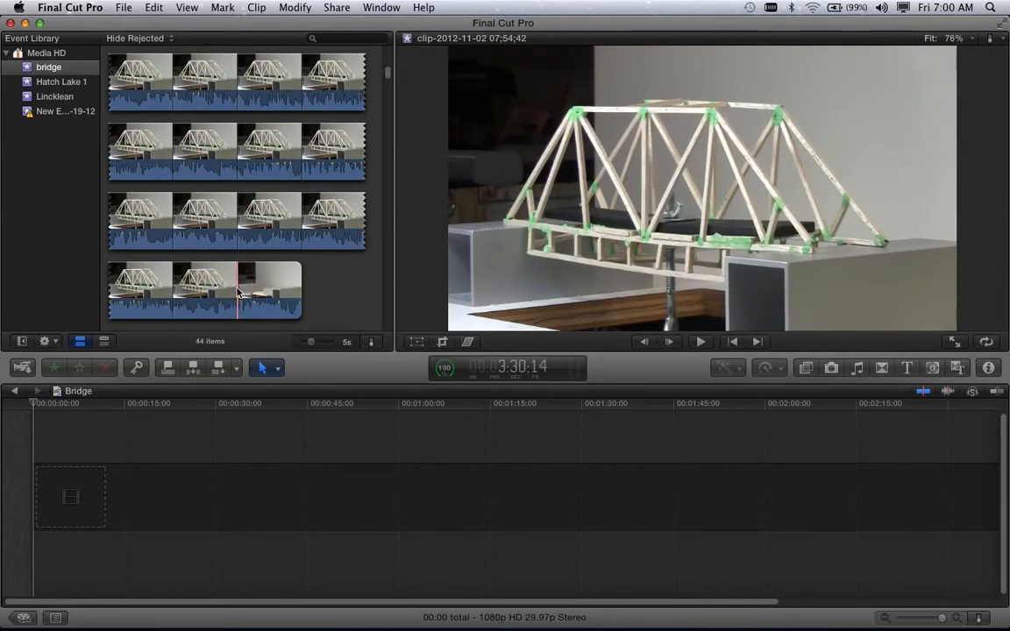
left_click(237, 292)
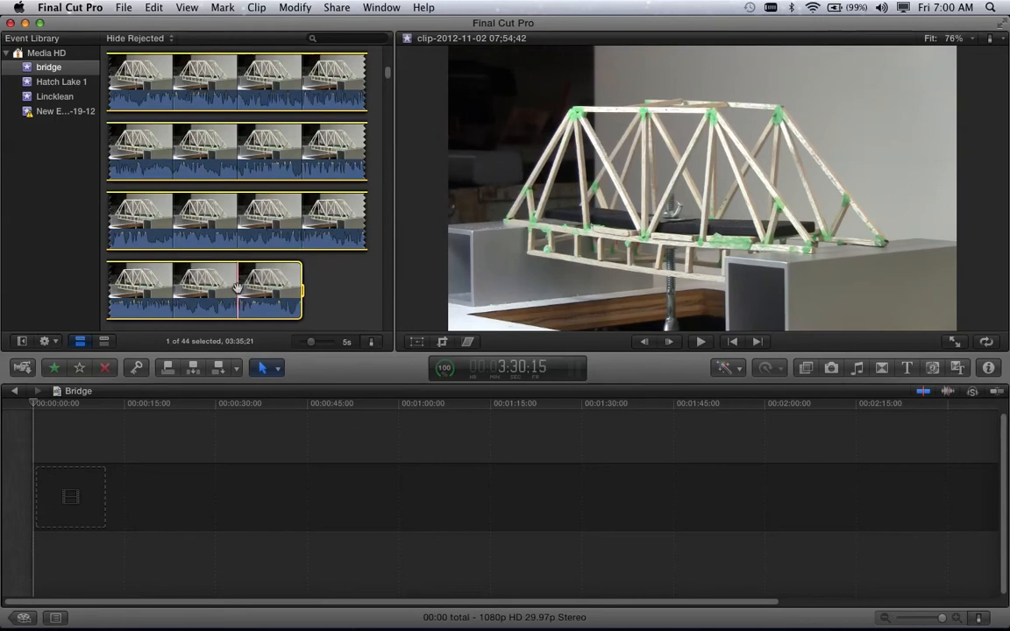
key("i")
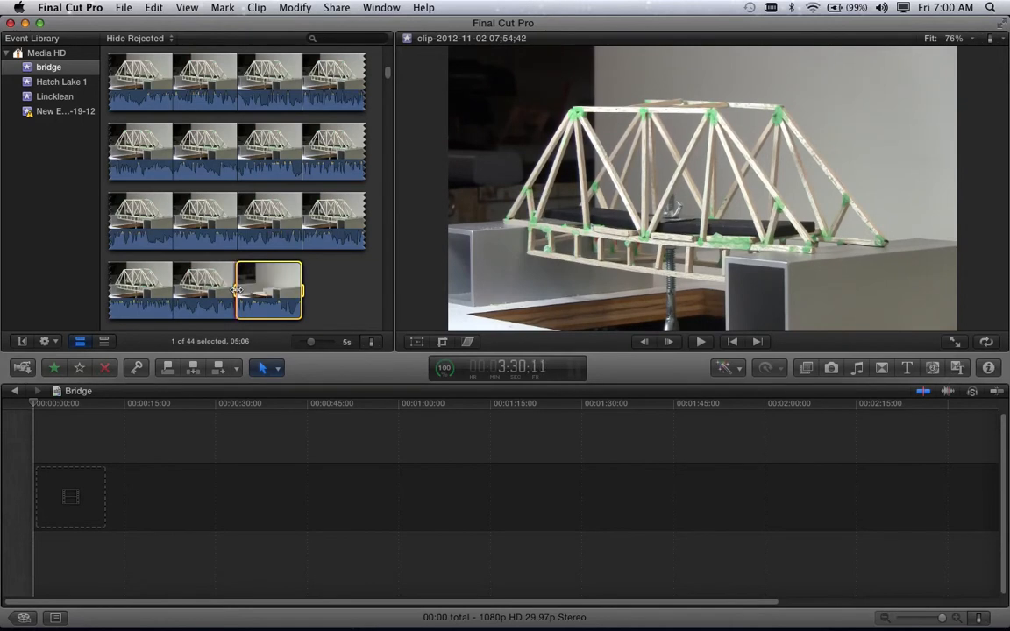
left_click_drag(302, 291, 251, 291)
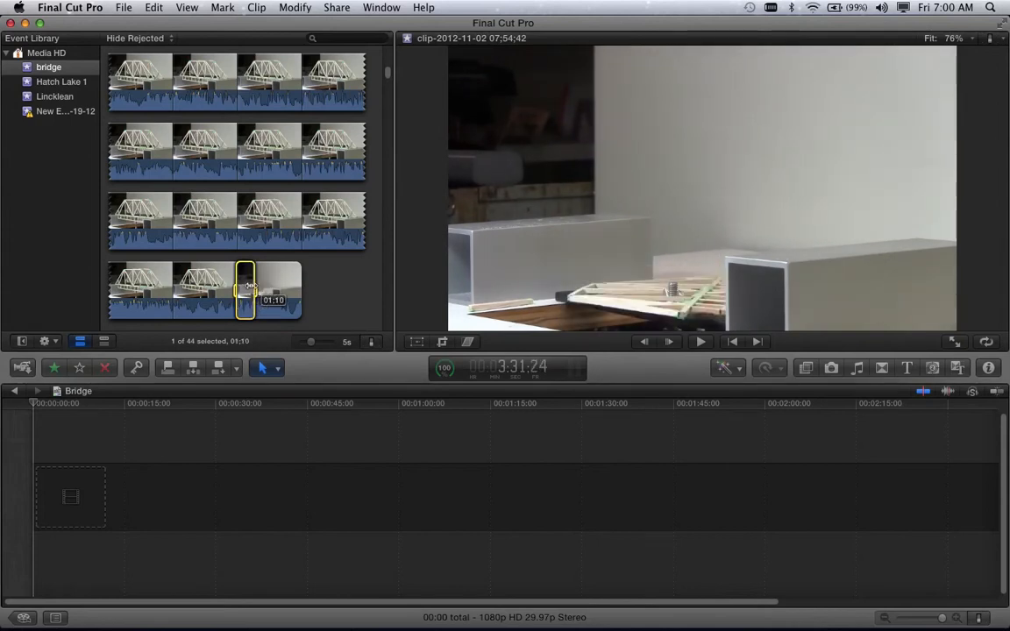
left_click(245, 281)
left_click_drag(246, 281, 83, 498)
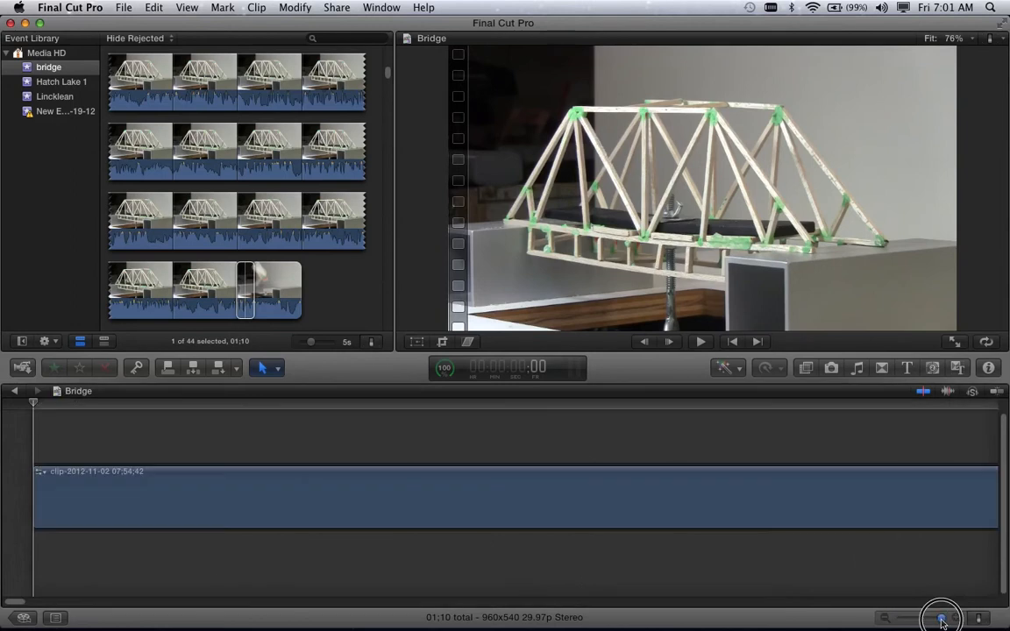
Set the timeline clip appearance to large filmstrips with small waveforms, with the clip spanning most of the timeline.
mouse_move(941, 620)
left_mouse_down()
mouse_move(910, 620)
mouse_move(921, 620)
left_mouse_up()
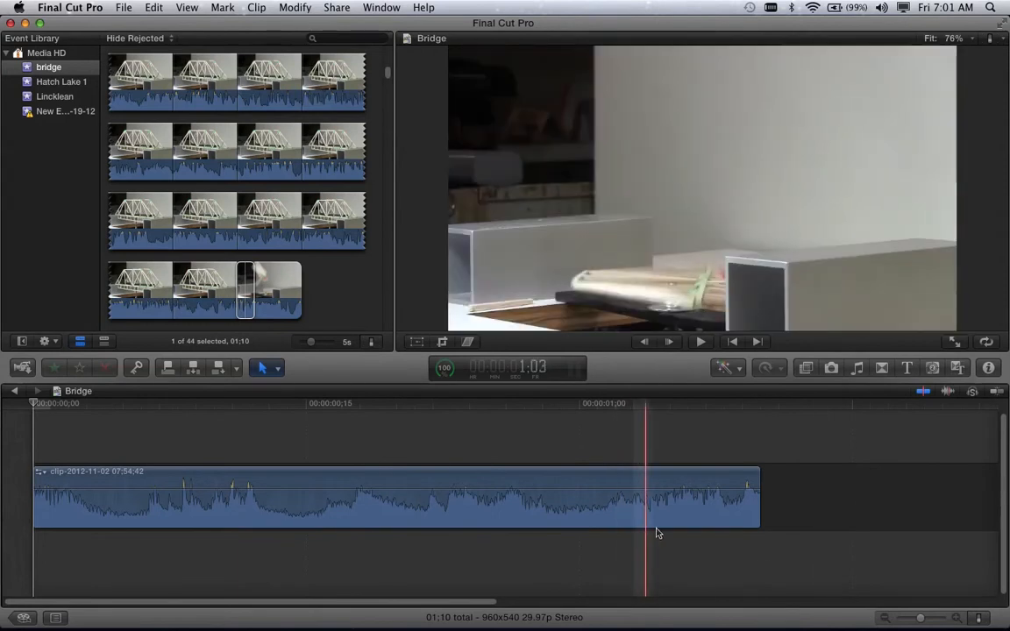
left_click(980, 619)
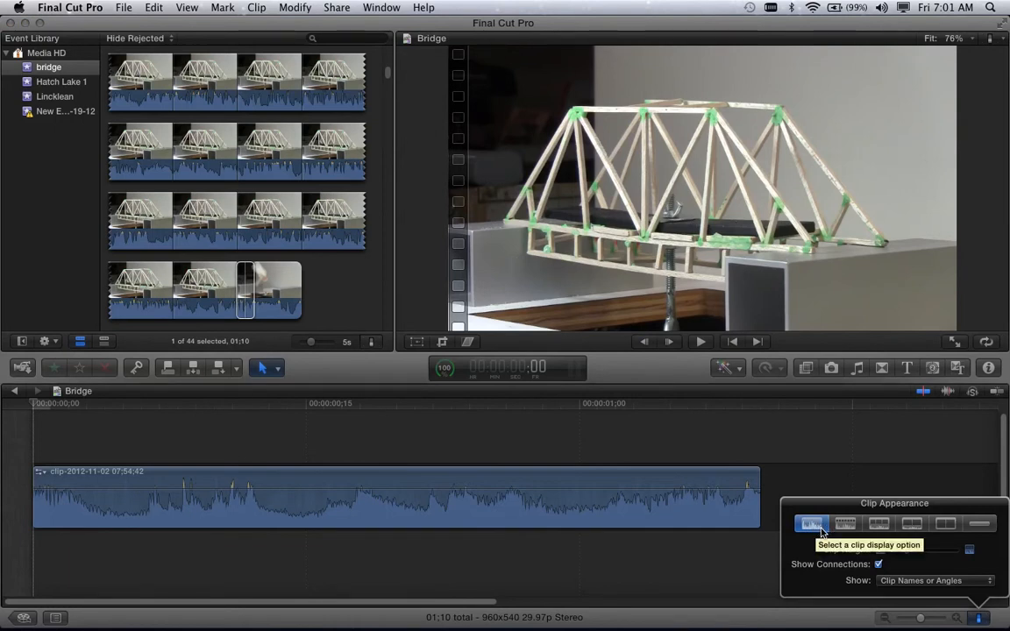
left_click(912, 524)
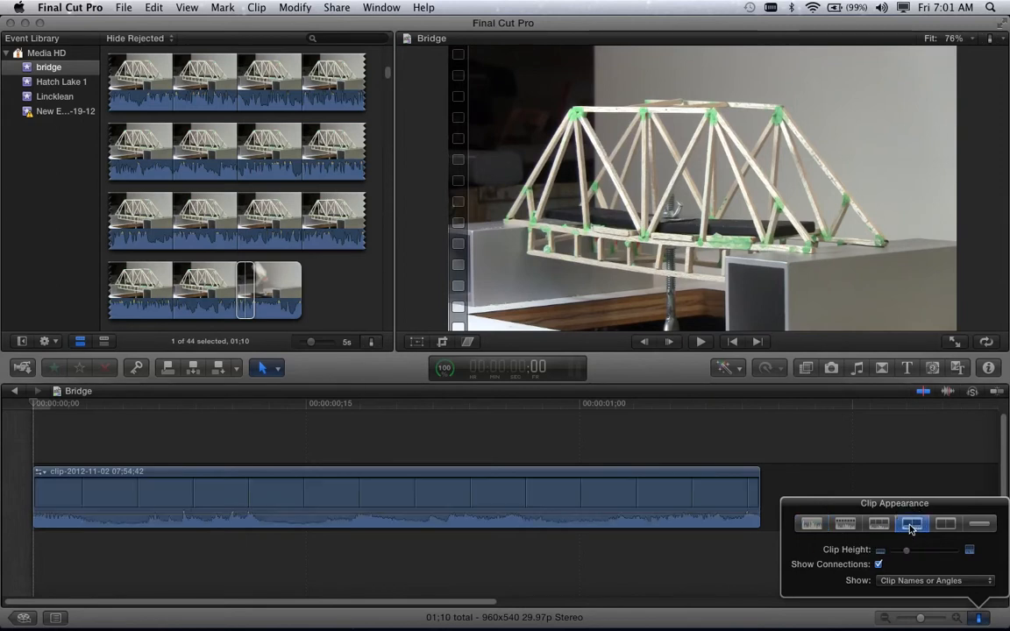
left_click(763, 621)
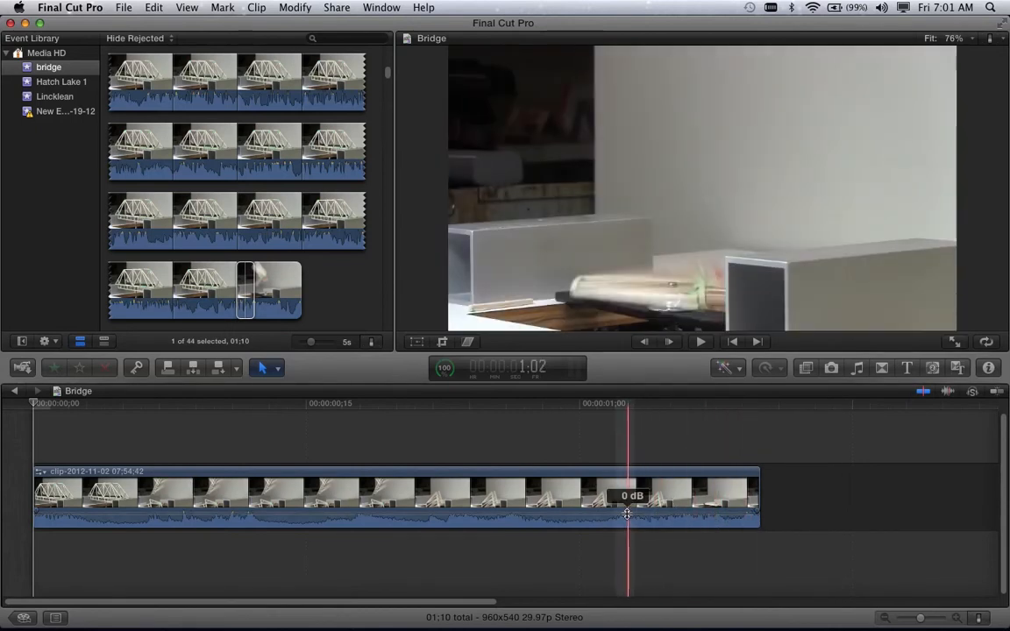
key("super+equal")
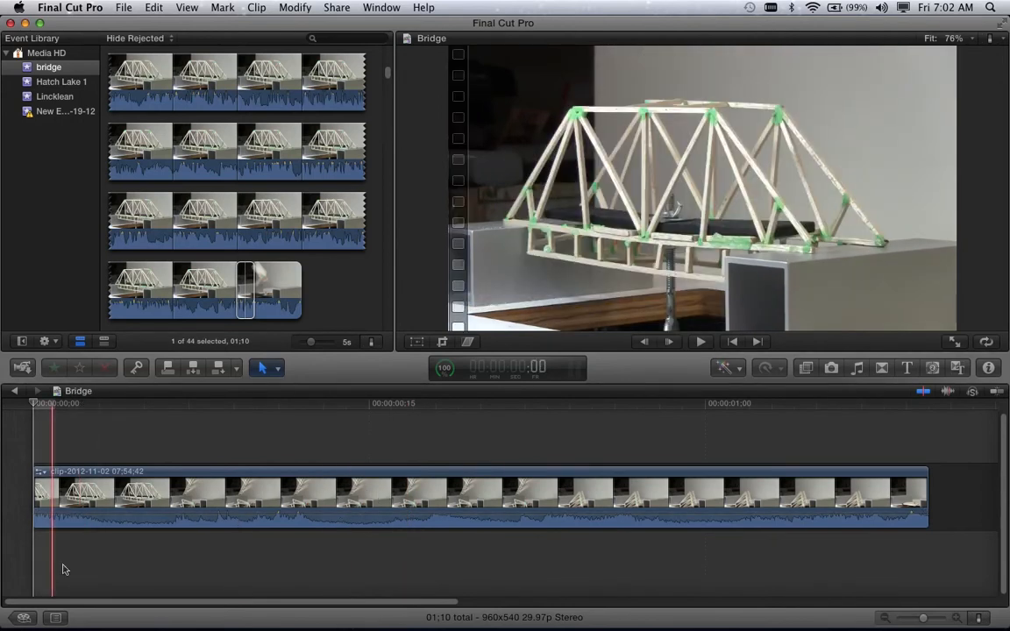
Look through the Project Library and reopen the Bridge project in the timeline.
left_click(23, 619)
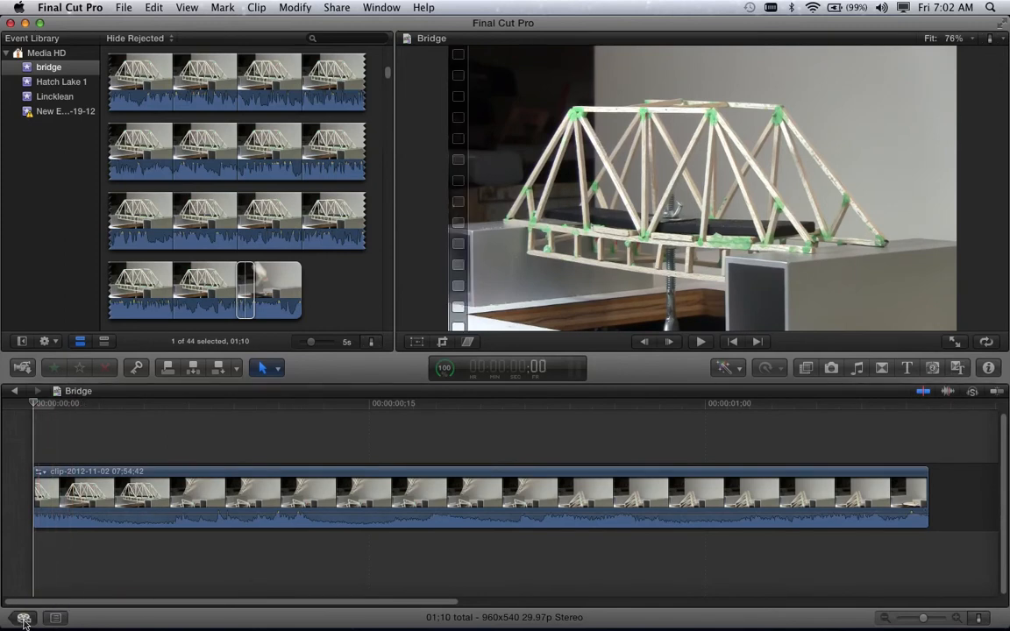
left_click(50, 434)
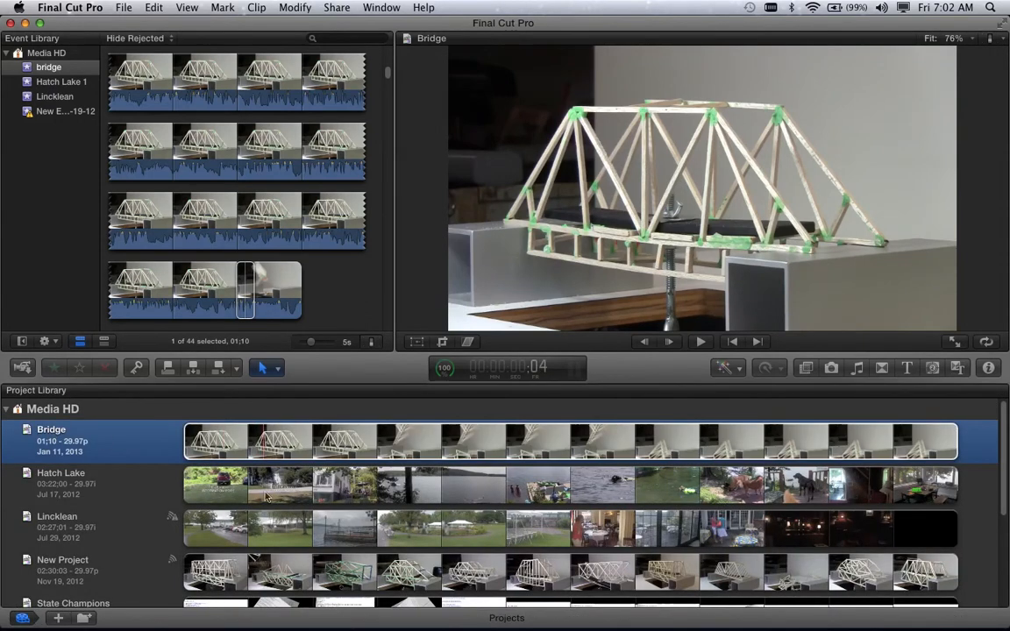
left_click(51, 430)
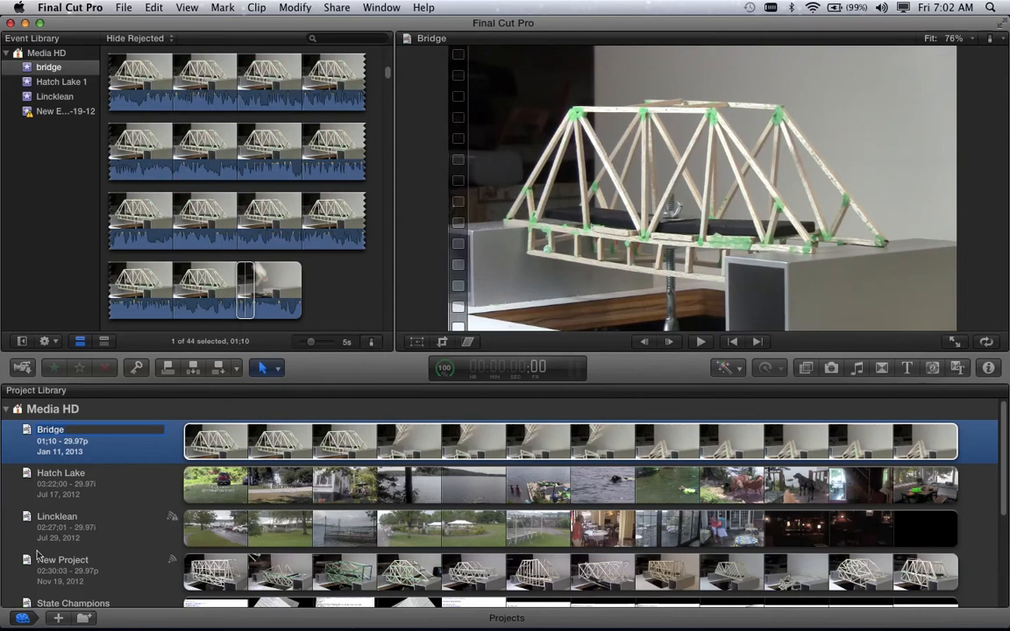
mouse_move(26, 621)
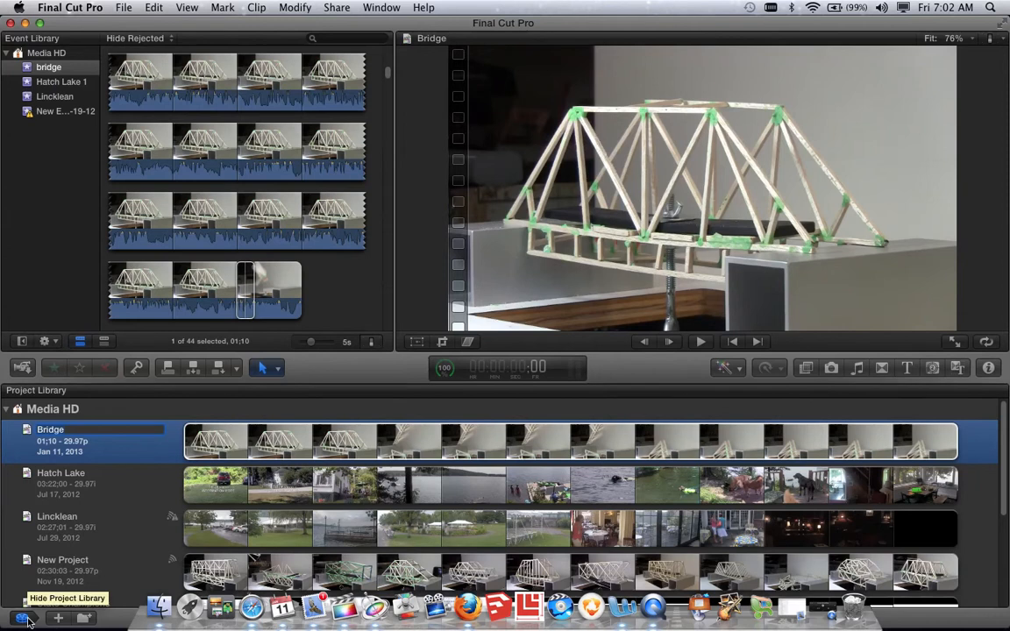
double_click(226, 443)
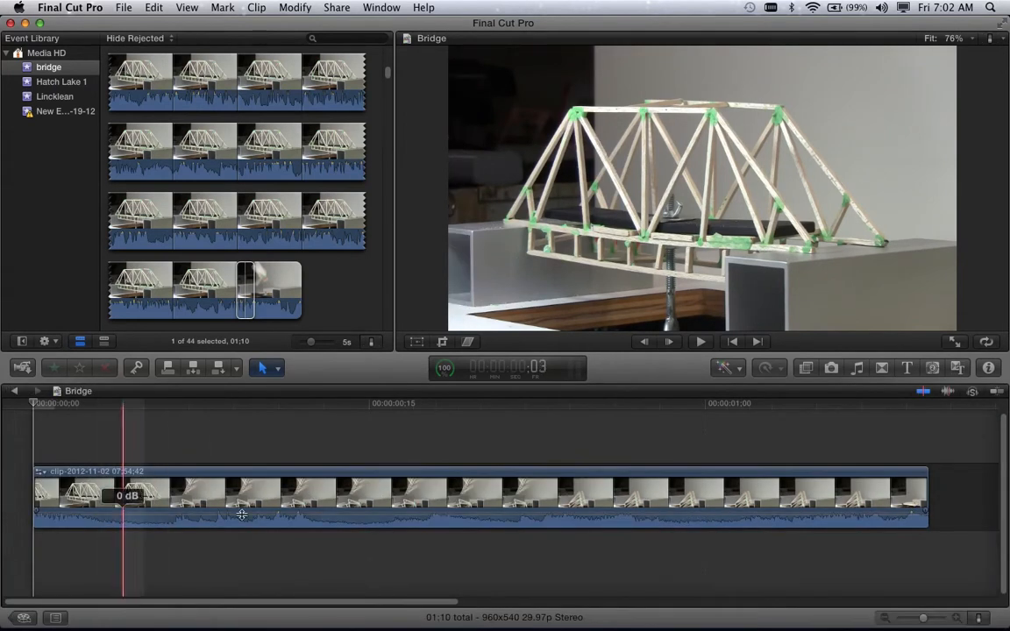